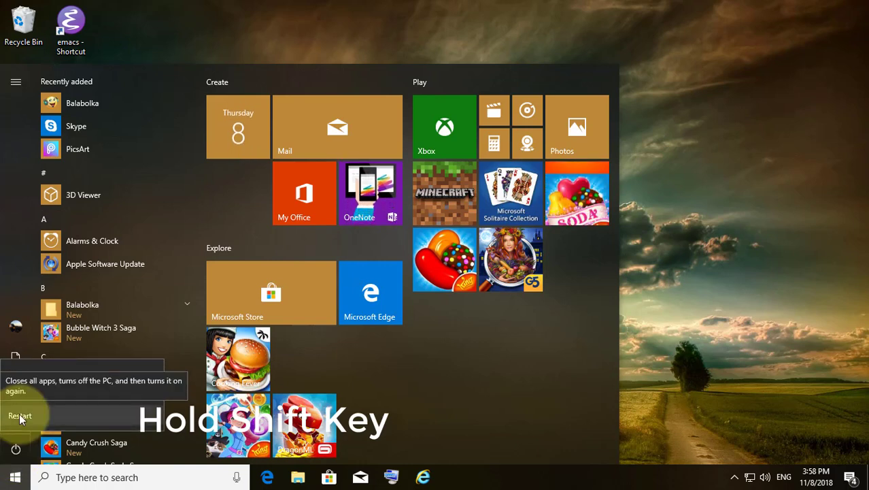
Shift-restart from the Start menu's power options to boot into the Choose an option recovery screen
shift+click(20, 416)
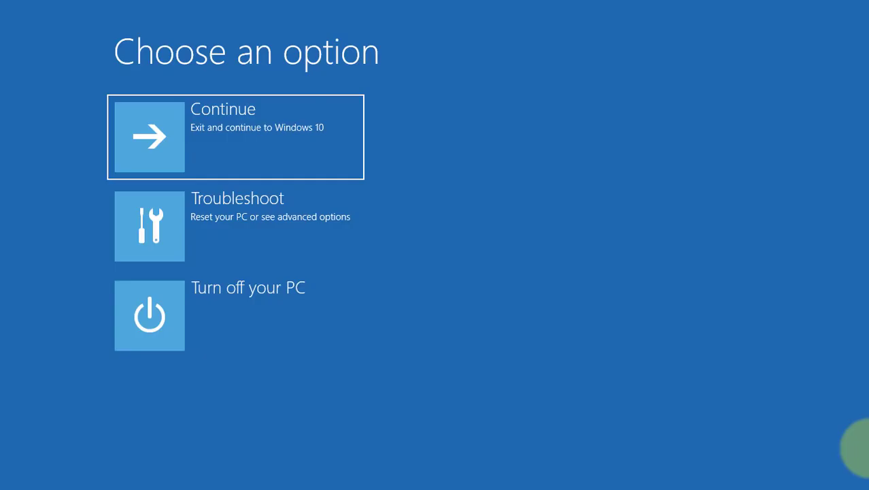
Go through Troubleshoot and Advanced options to reach the Startup Settings page
key(Down)
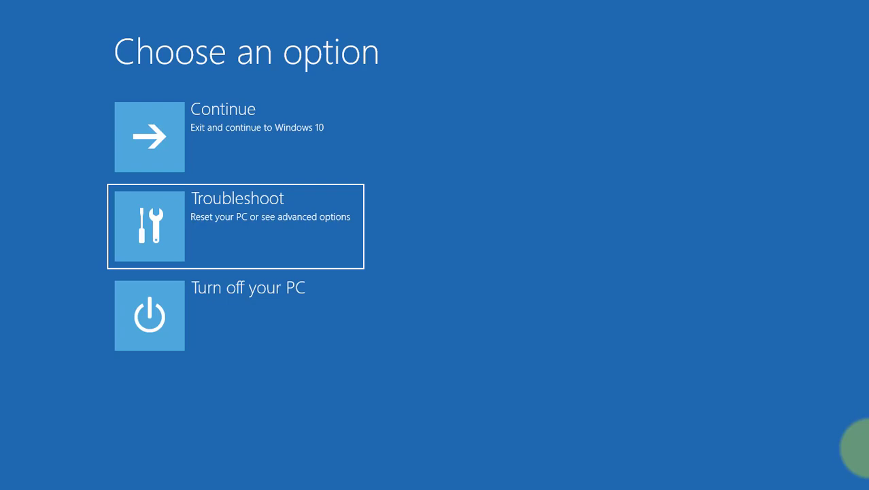
key(Return)
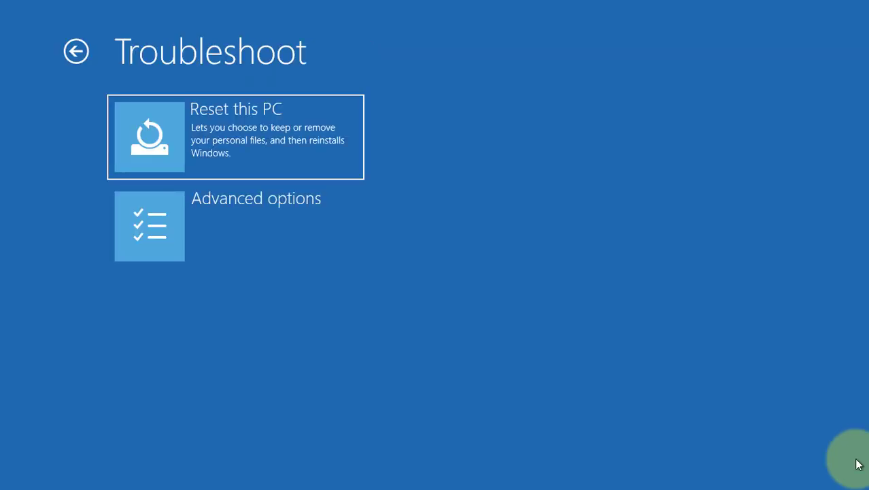
key(Down)
key(Return)
key(Up)
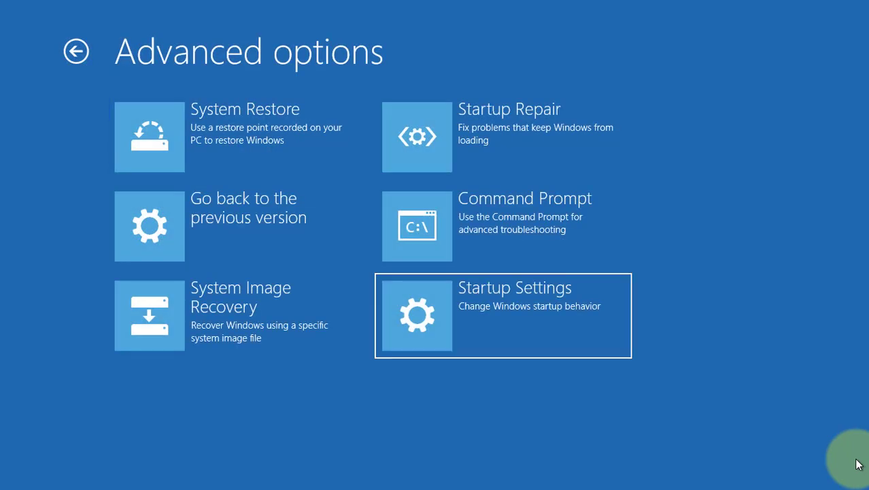
key(Return)
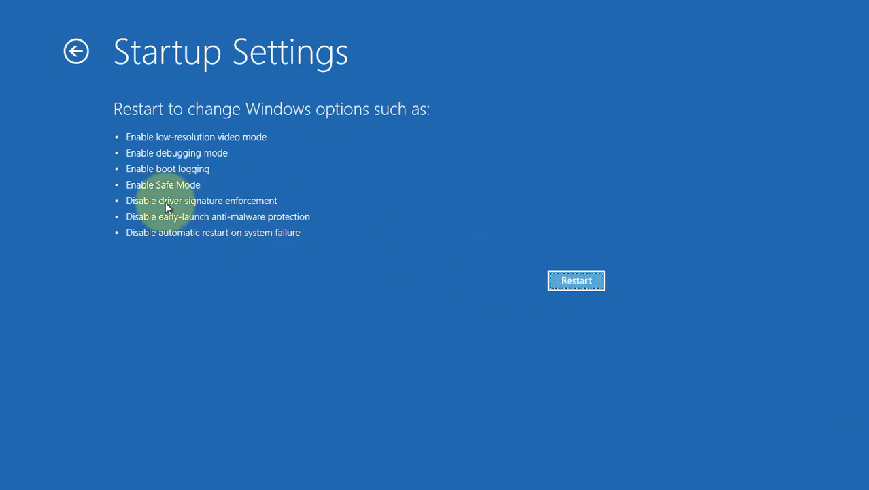
Restart to the numbered Startup Settings list and pick option F7 so Windows boots
click(587, 280)
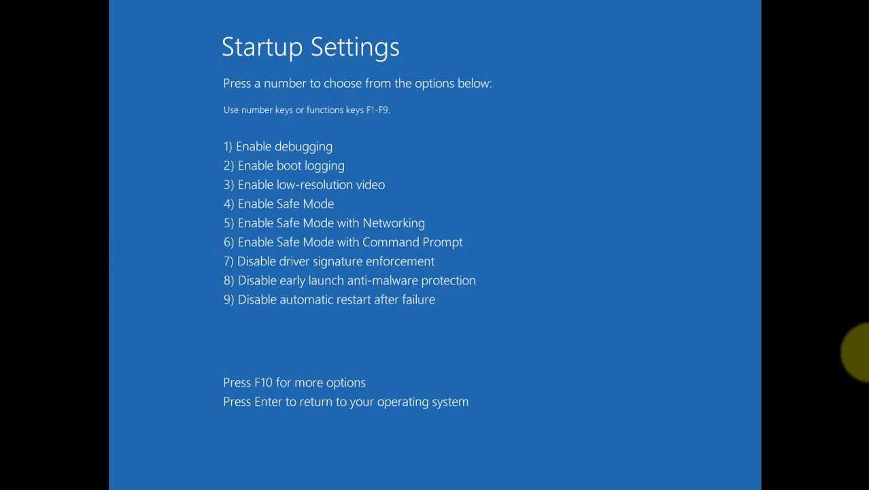
key(F7)
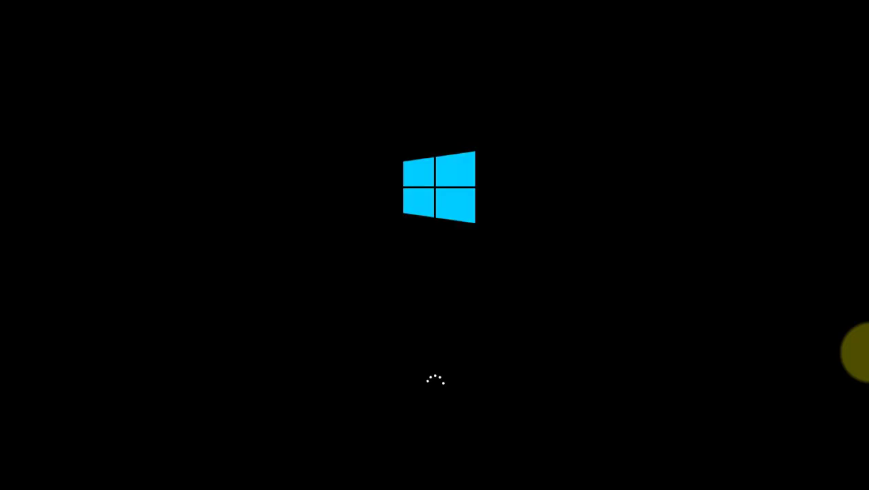
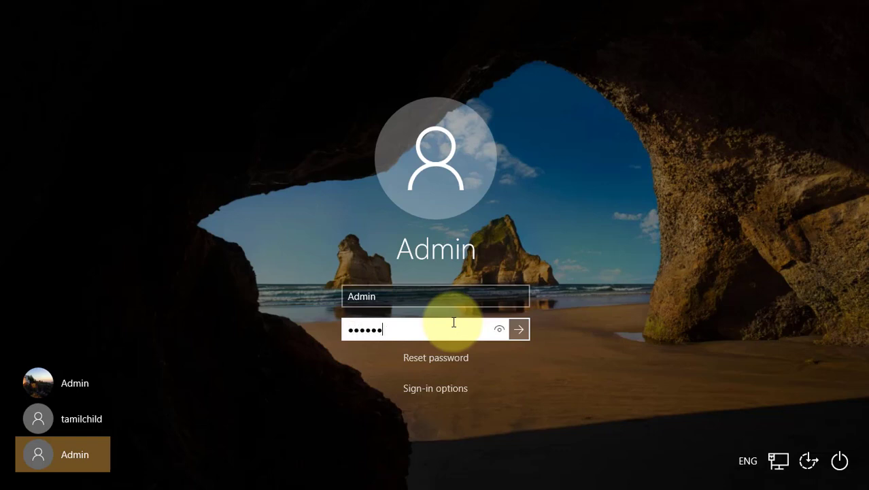
Sign in to Windows and search the taskbar for 'device manager'
key(Return)
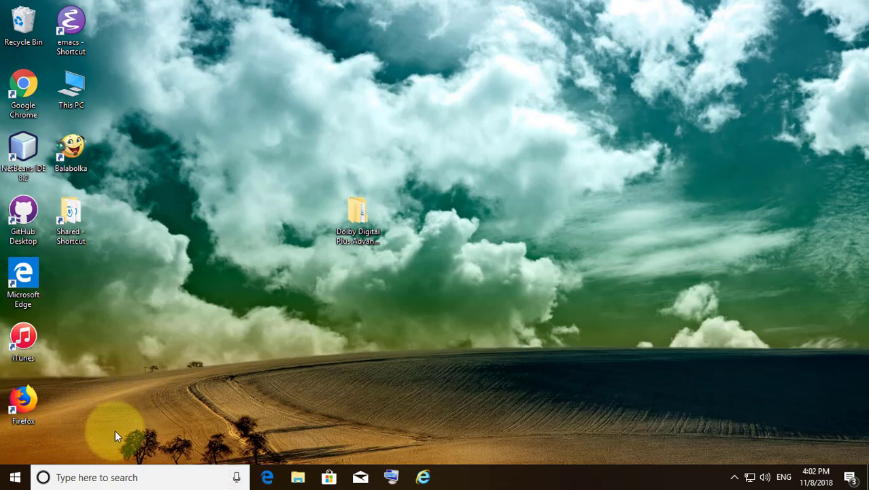
click(90, 478)
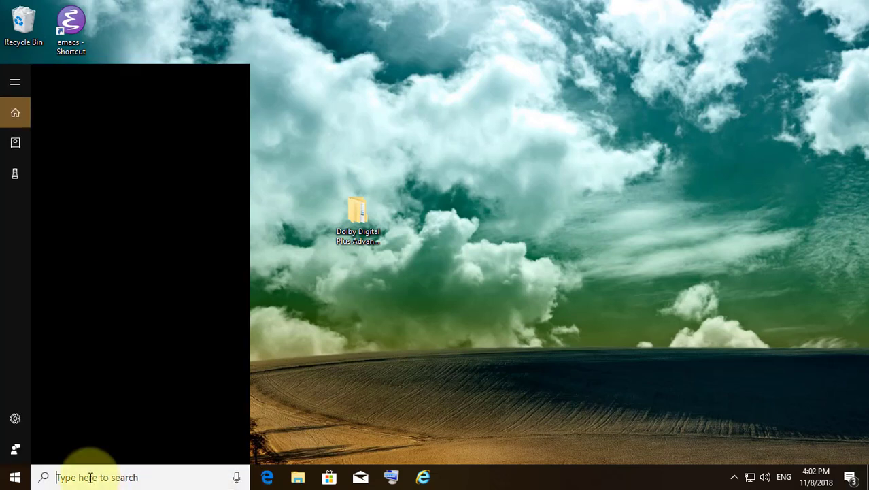
text(dev)
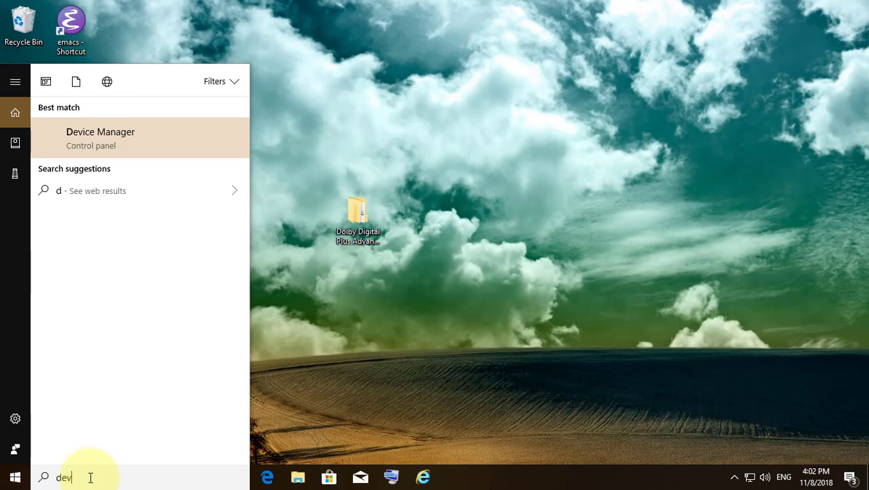
text(ice mana)
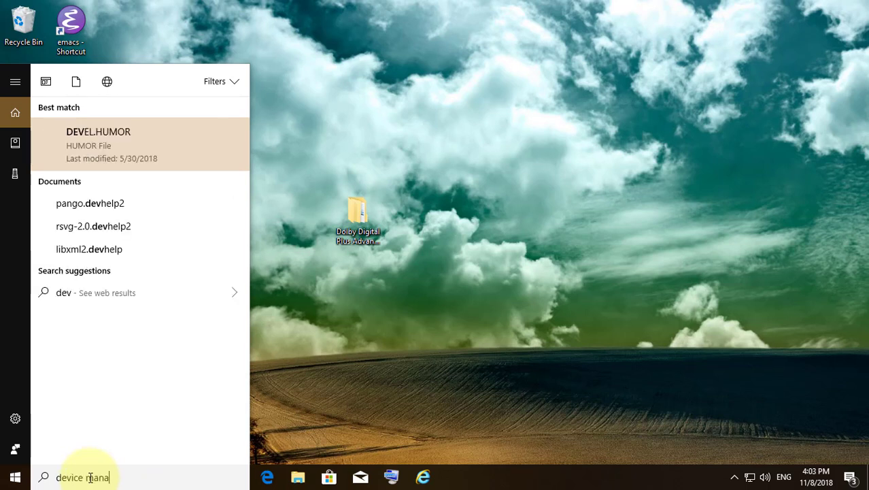
text(ger)
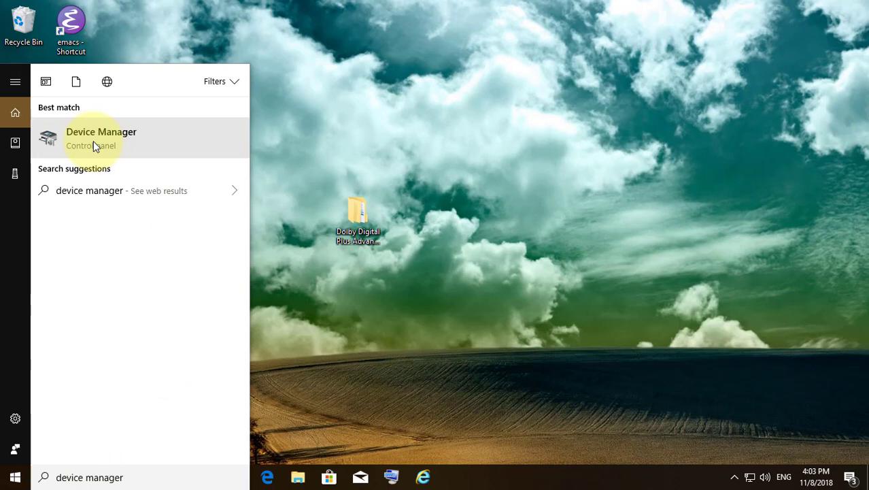
In Device Manager, start Update driver for High Definition Audio Device under Sound, video and game controllers
click(93, 141)
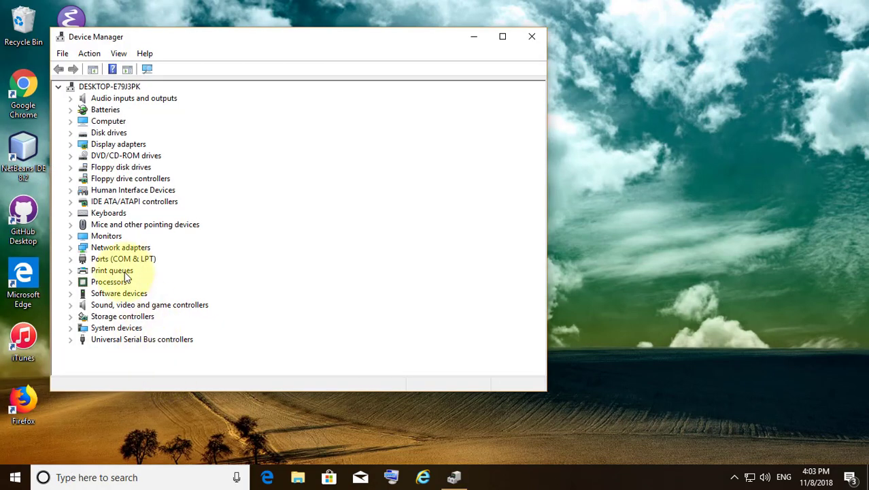
click(94, 306)
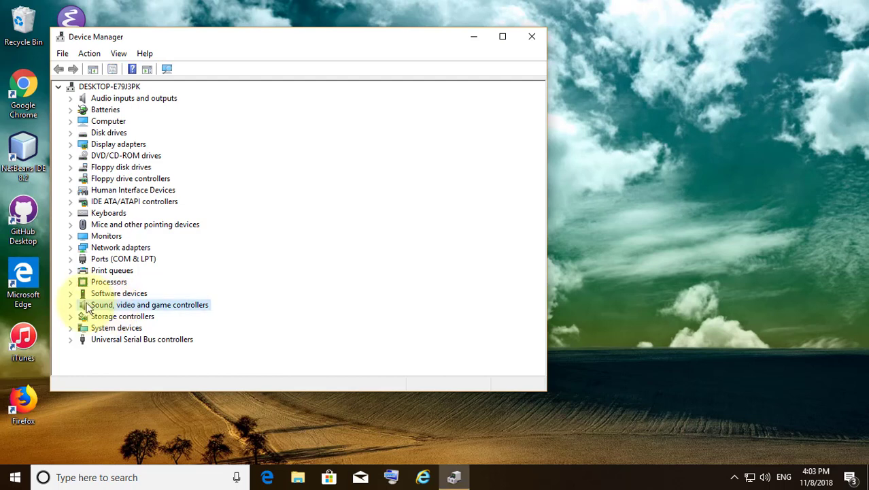
click(74, 305)
click(172, 319)
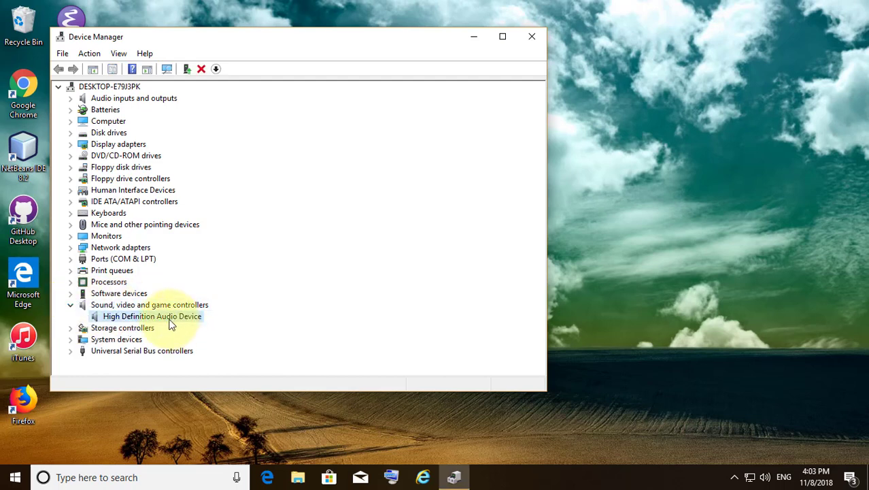
right_click(175, 319)
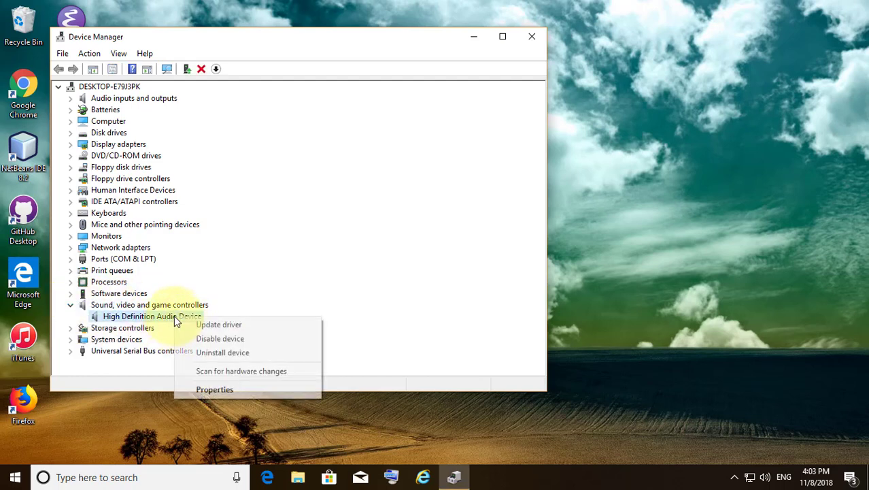
click(219, 325)
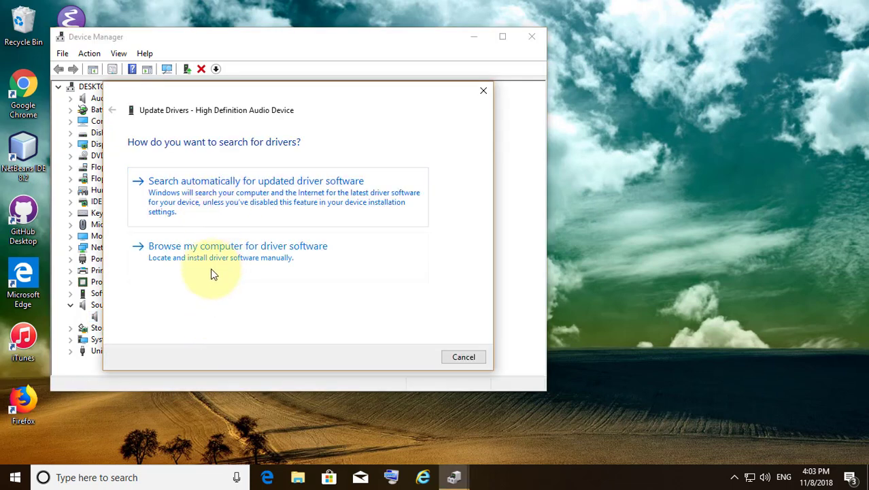
Choose to pick the driver manually from a list and supply it from disk
click(231, 259)
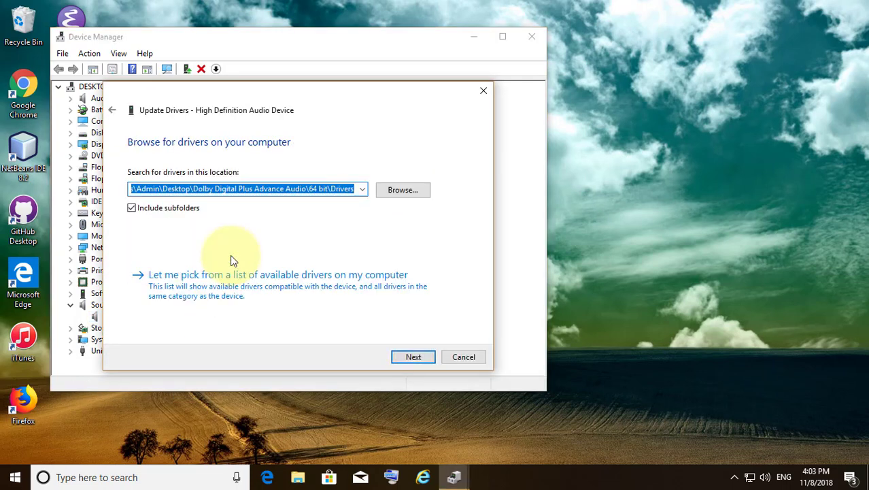
click(255, 276)
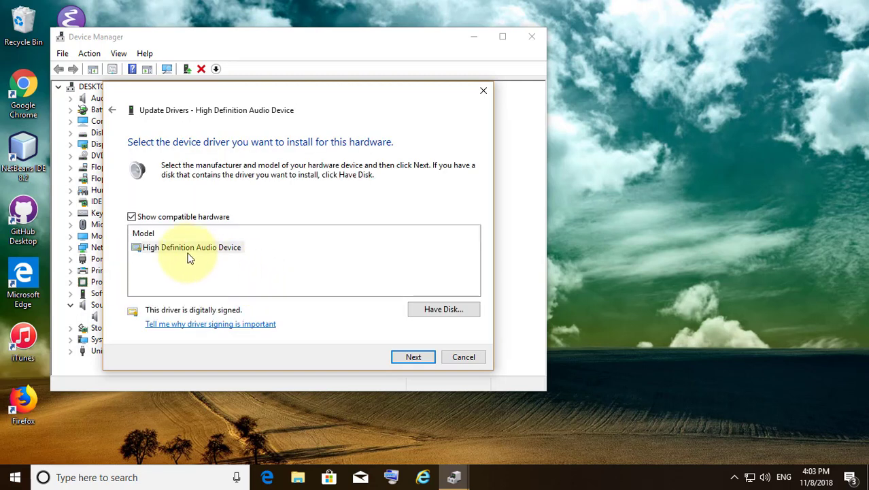
click(179, 252)
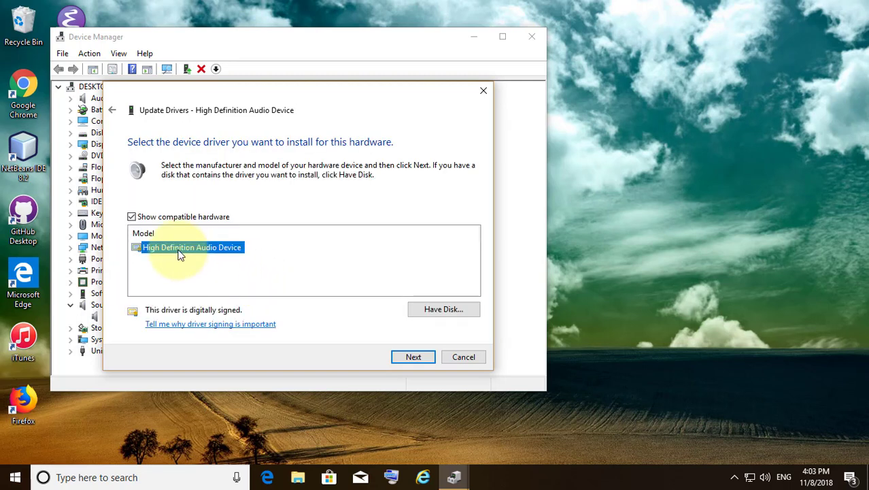
click(443, 310)
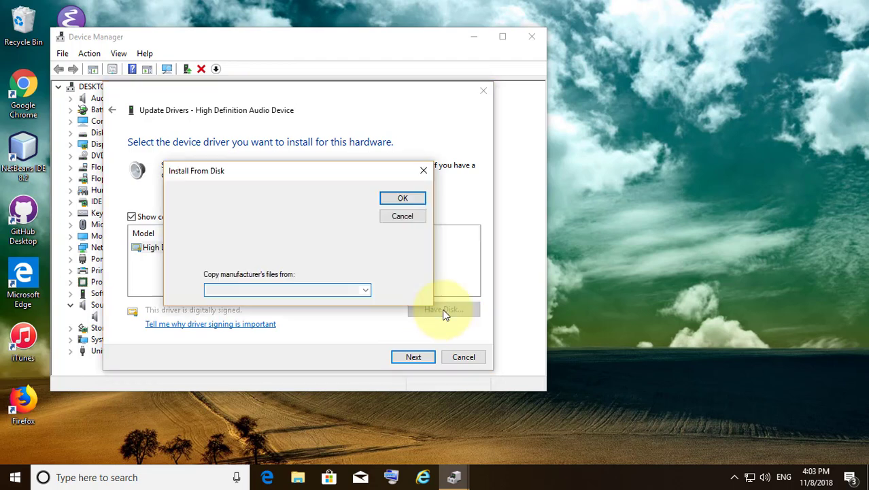
Browse to the Dolby Digital Plus Advance Audio folder on the Desktop
click(394, 291)
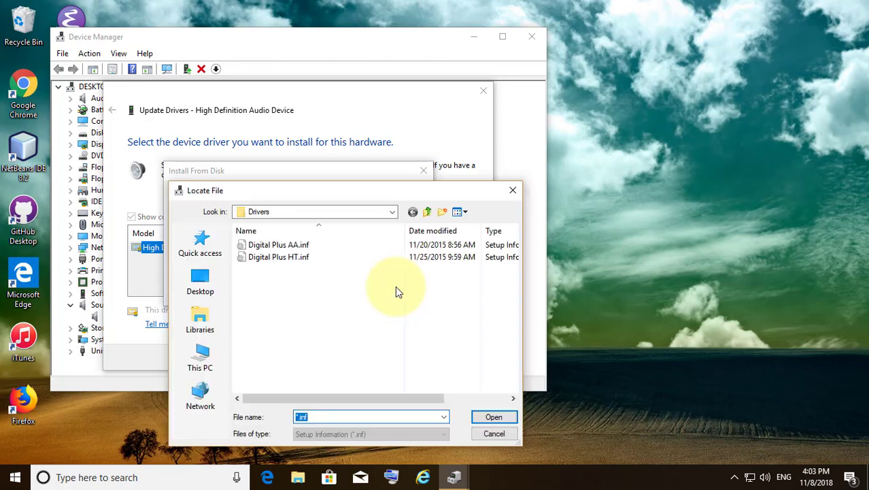
drag(378, 196, 484, 194)
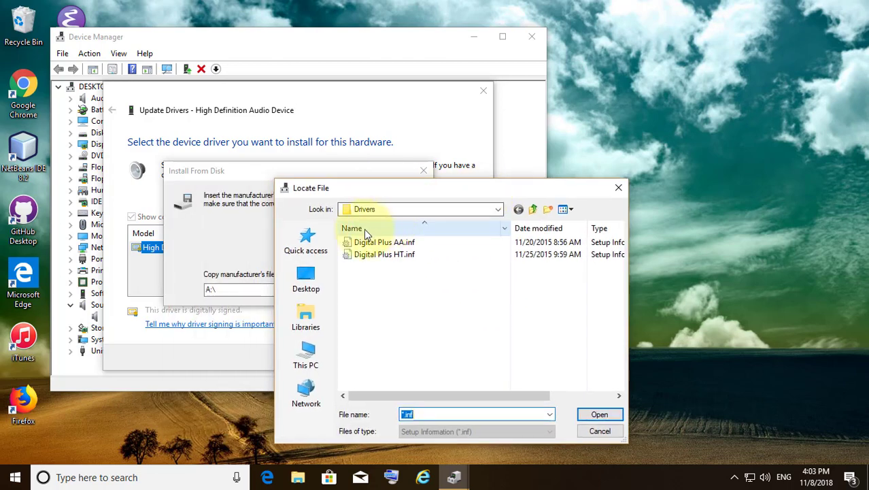
click(305, 279)
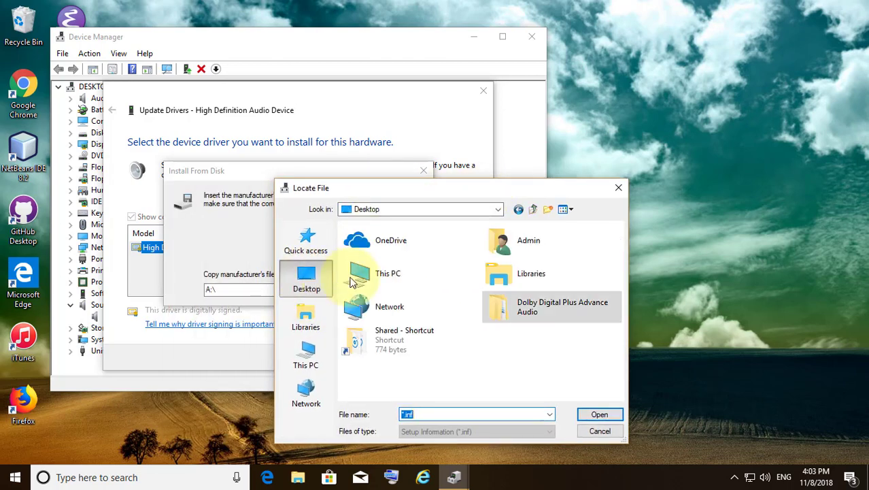
double_click(546, 318)
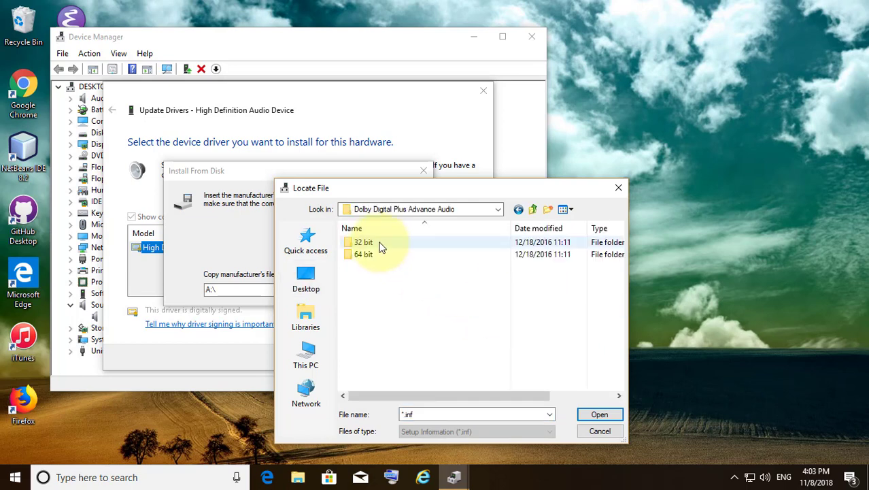
click(239, 38)
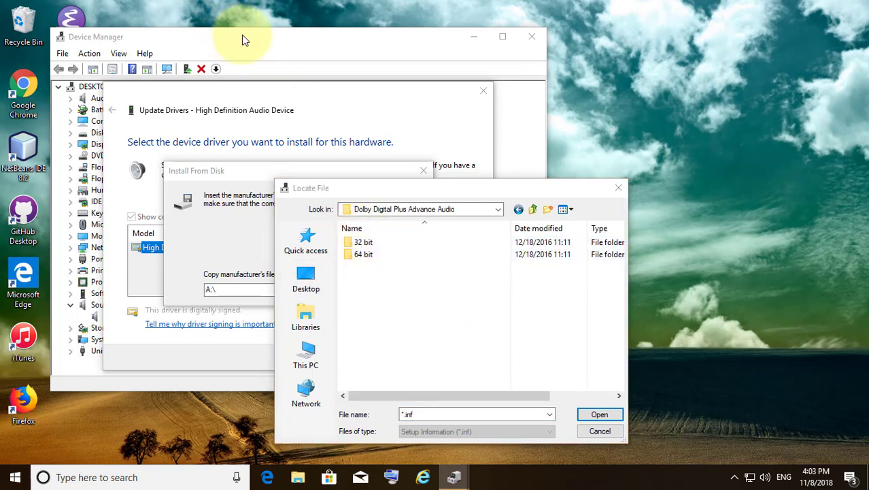
Confirm from This PC's system properties that Windows is 64-bit, then close the System window
click(298, 479)
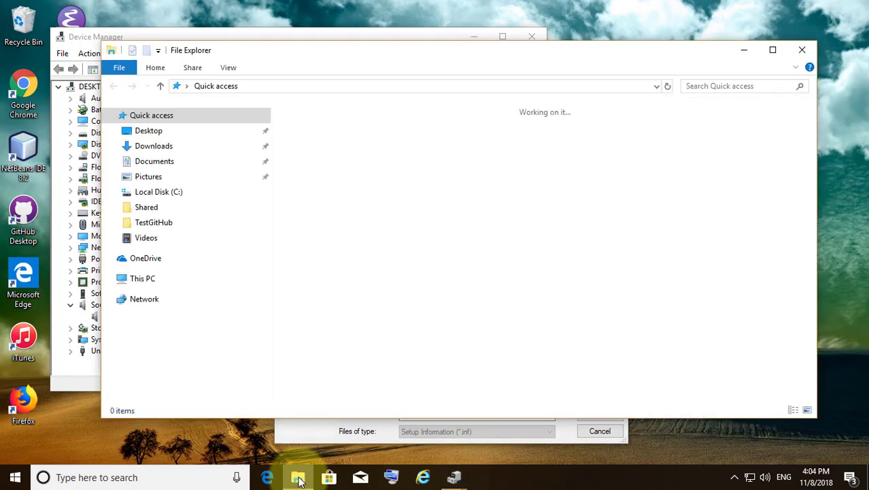
click(138, 279)
right_click(144, 279)
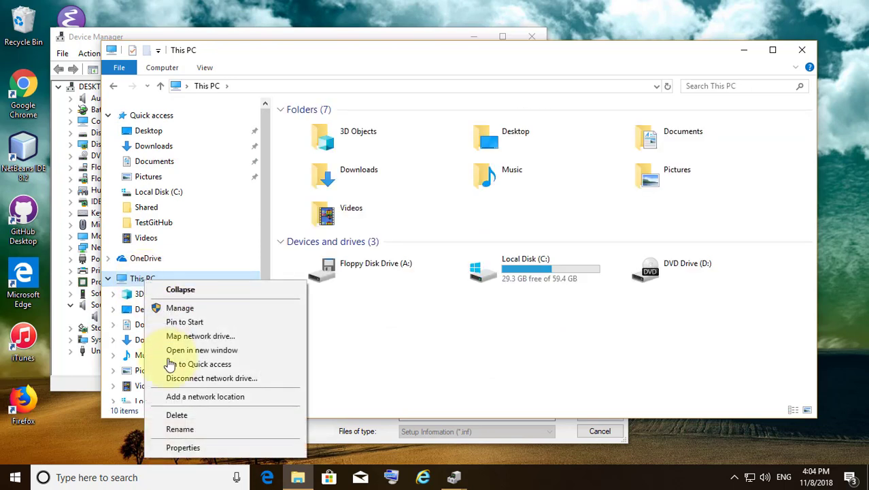
click(183, 447)
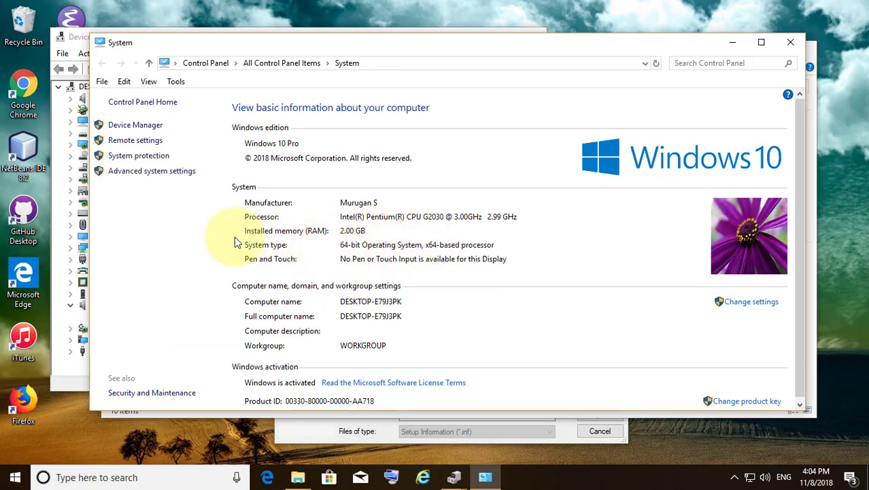
click(789, 43)
click(800, 52)
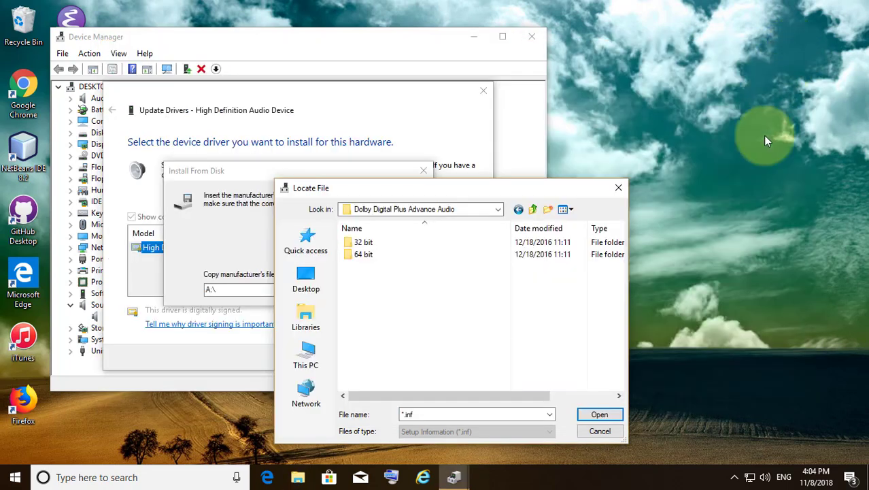
Load the Digital Plus AA.inf driver from the 64 bit > Drivers folder
double_click(366, 254)
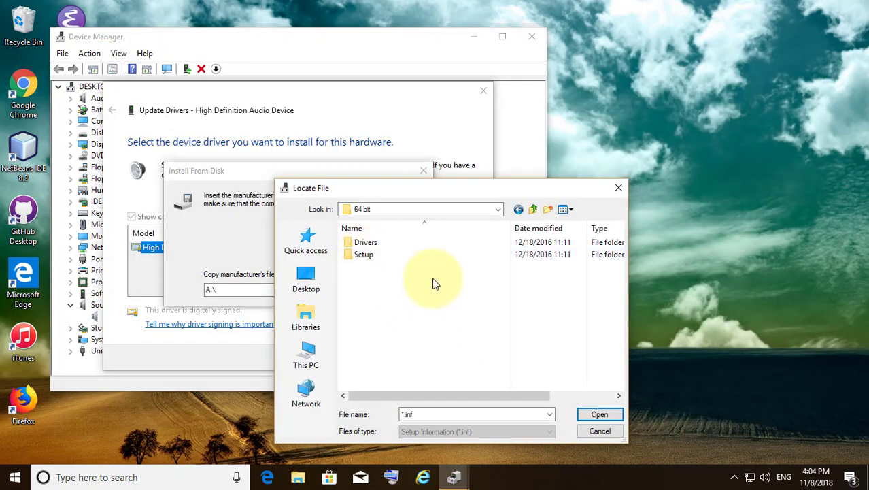
double_click(376, 246)
click(406, 243)
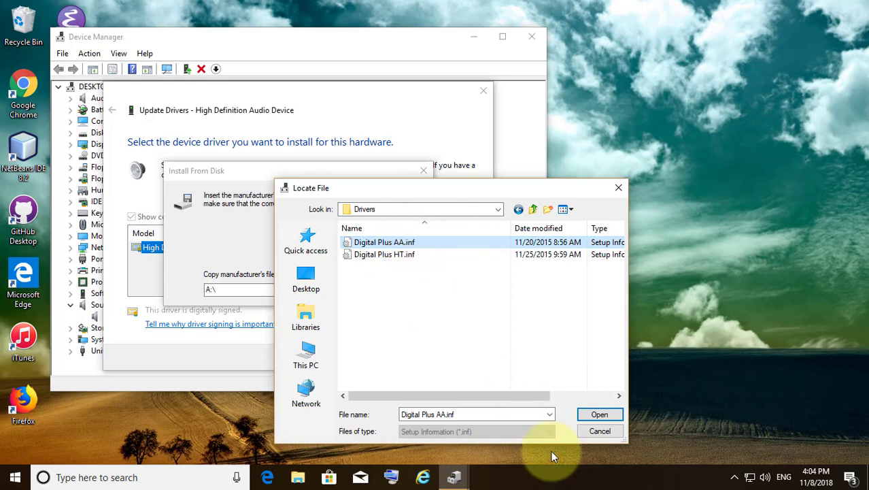
click(599, 414)
click(403, 199)
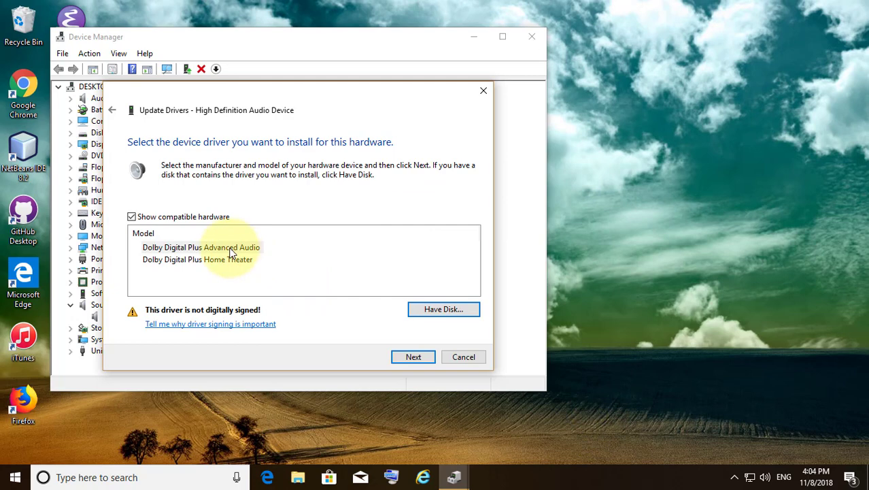
Select the Dolby Digital Plus Advanced Audio model and accept the compatibility warning to install it
click(231, 249)
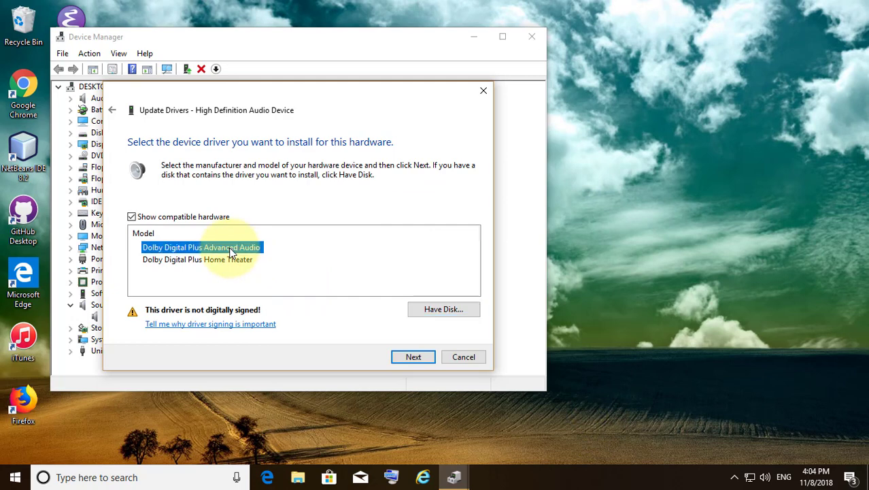
click(408, 358)
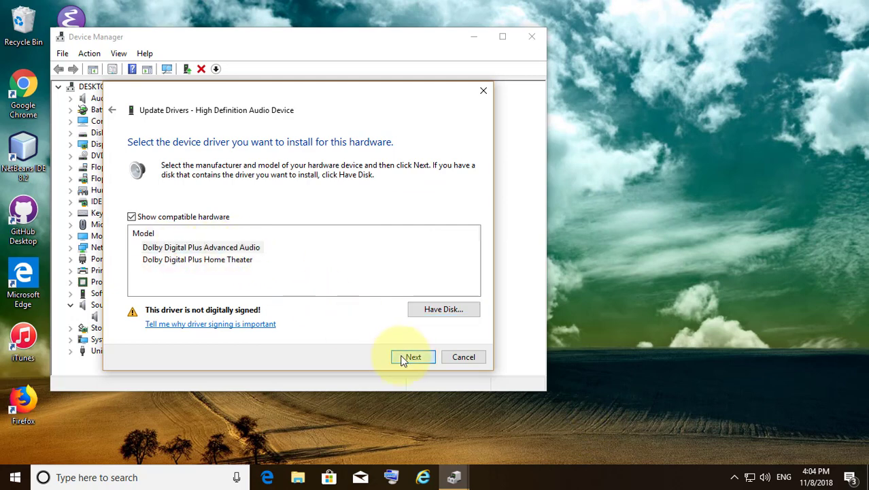
click(483, 299)
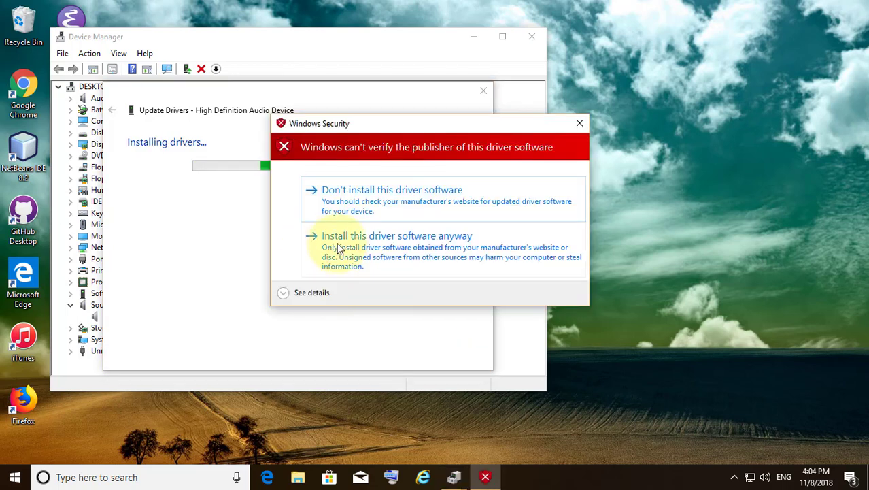
Install the unsigned Dolby driver anyway, dismiss the success page, and close Device Manager
click(404, 259)
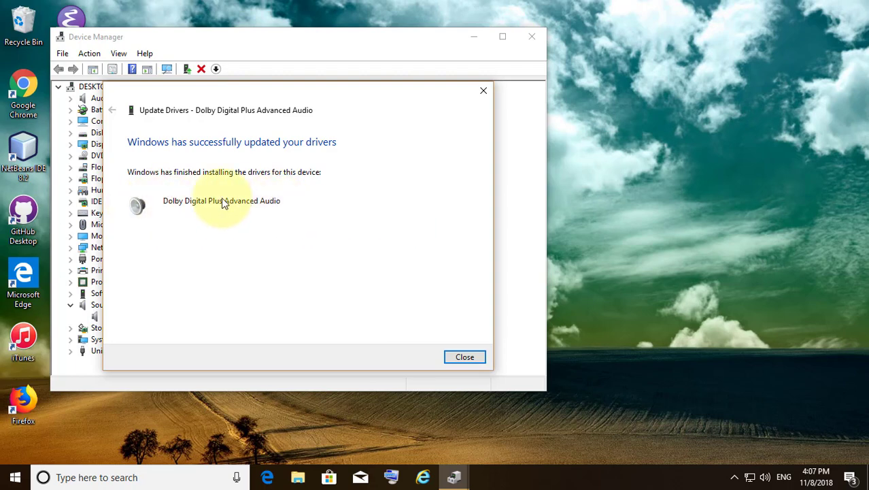
click(466, 357)
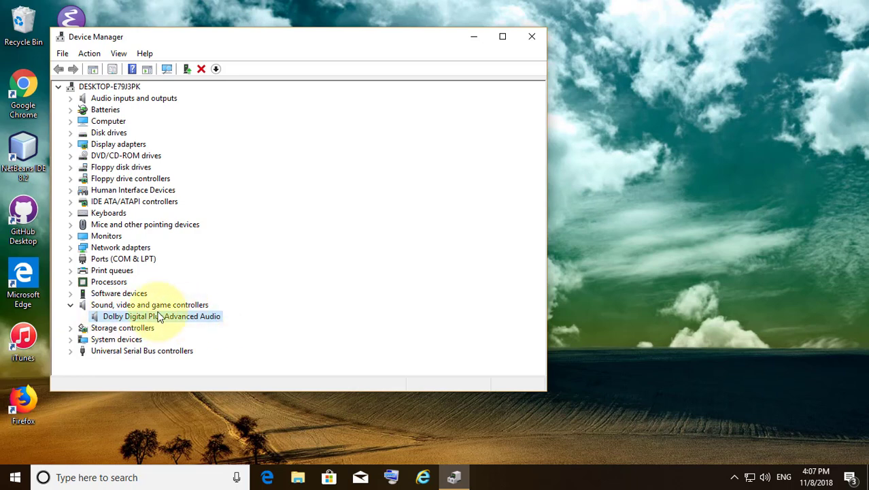
click(531, 39)
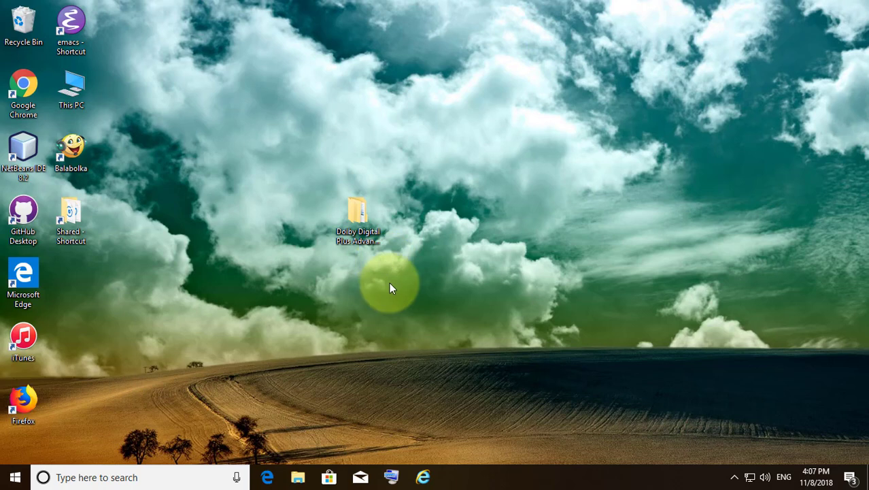
Run DolbyDigitalPlusAAx64.msi from the 64 bit > Setup folder and install to the default folder
double_click(359, 215)
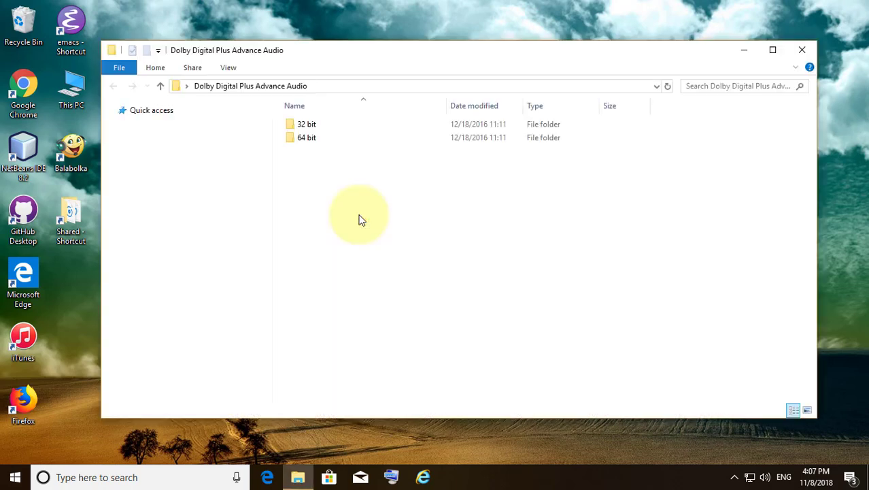
double_click(302, 139)
double_click(308, 140)
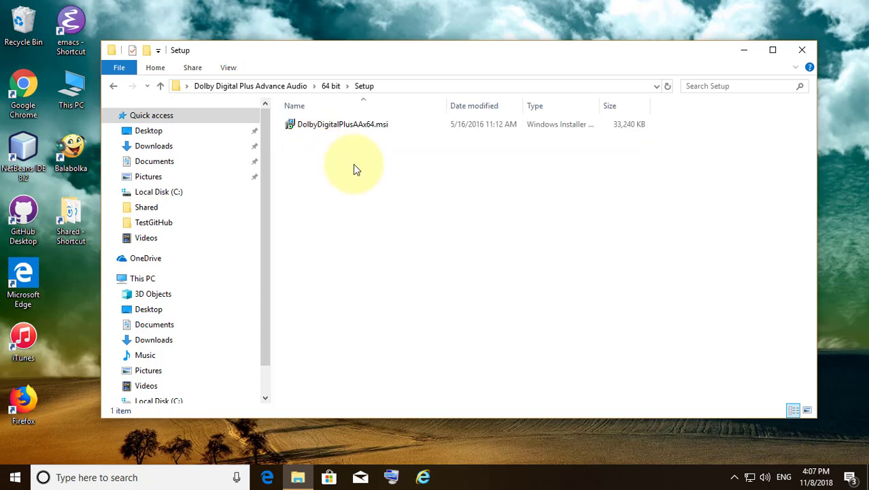
double_click(359, 129)
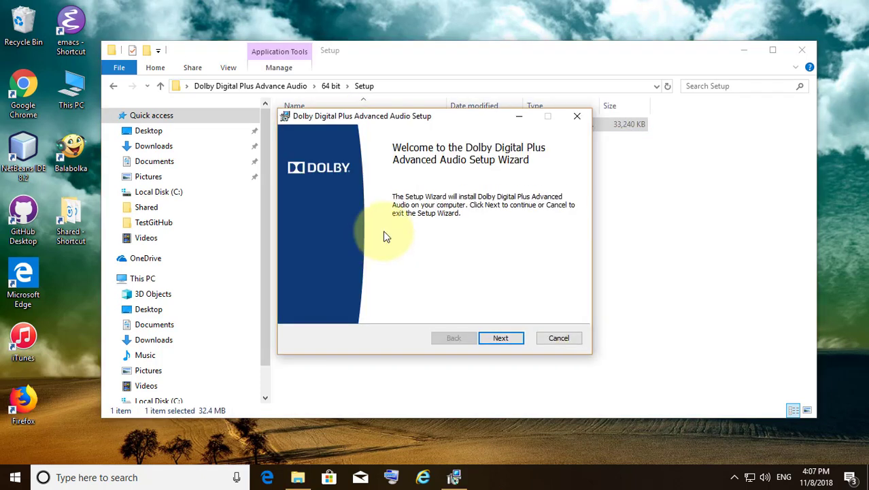
click(507, 337)
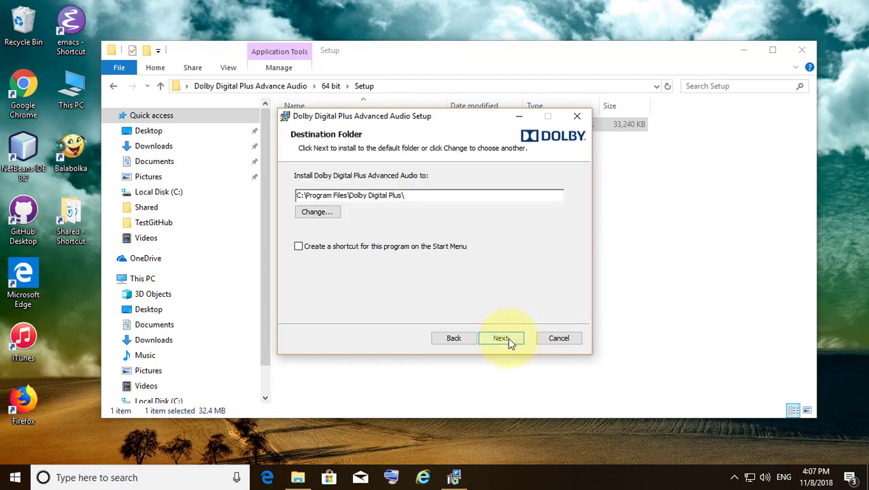
click(499, 341)
click(497, 338)
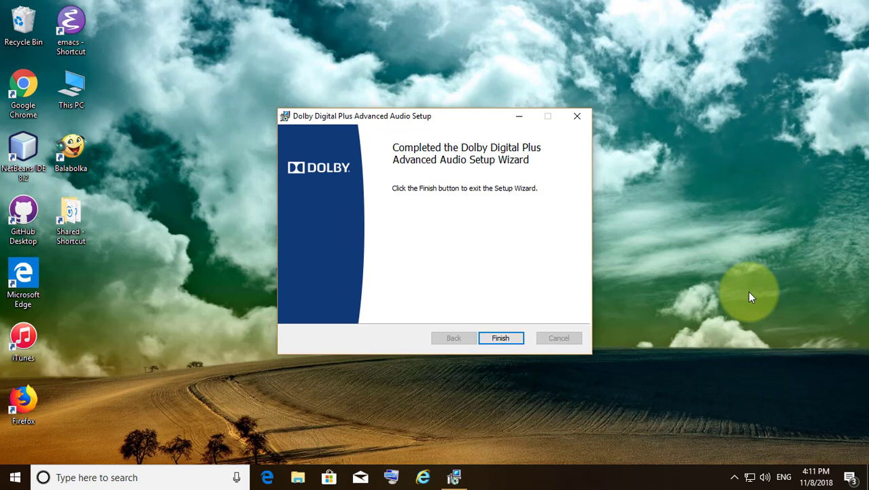
click(504, 338)
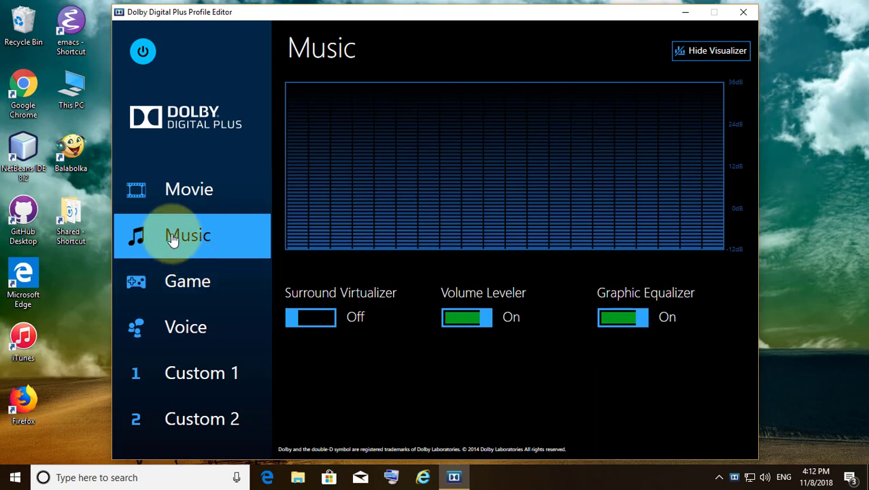
Switch from Custom 1 to Music, drag the equalizer bands upward, then power Dolby off
click(215, 372)
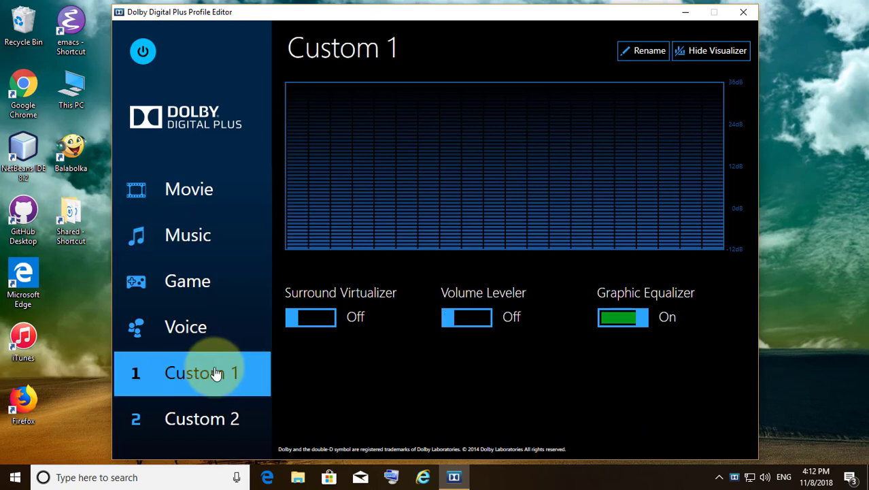
click(185, 249)
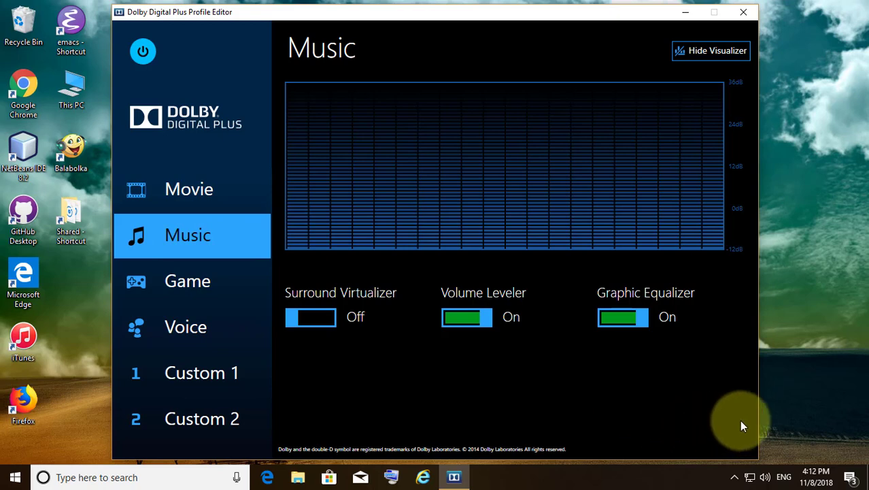
click(460, 216)
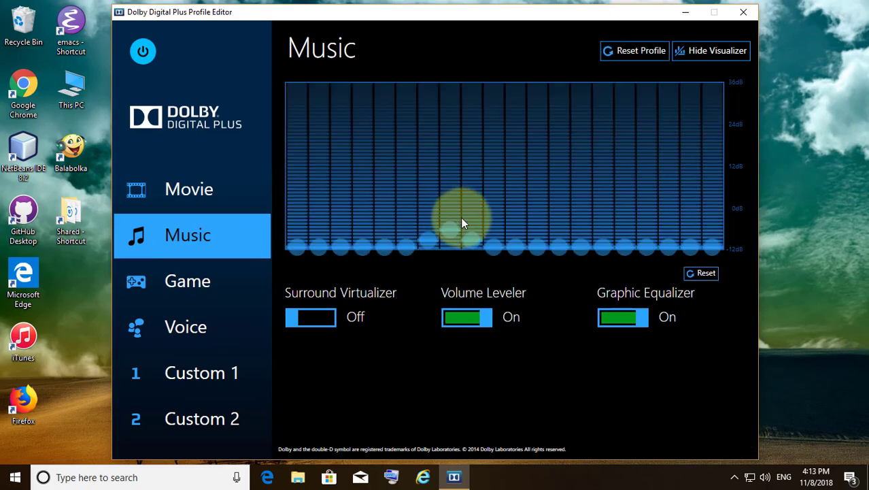
drag(504, 190, 616, 172)
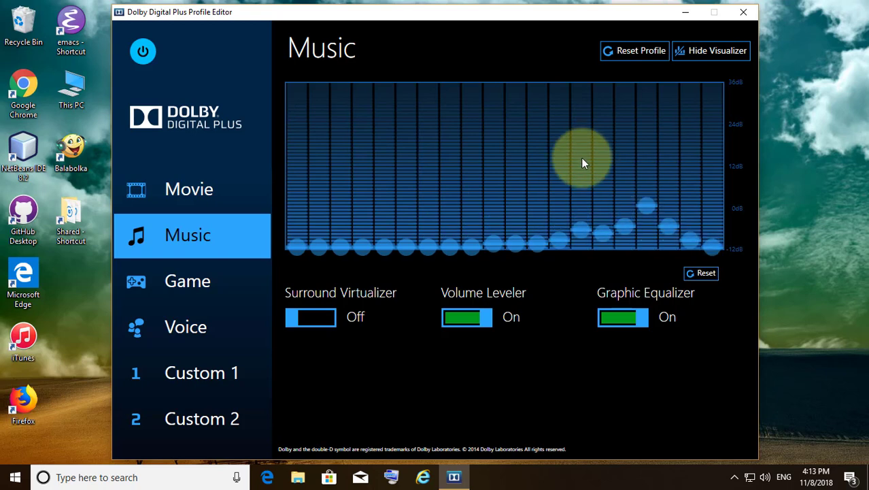
drag(419, 164, 344, 138)
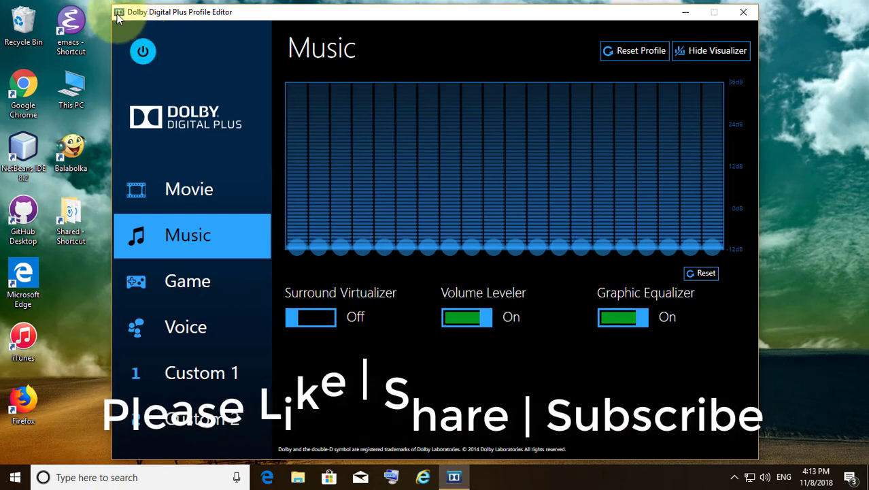
click(143, 52)
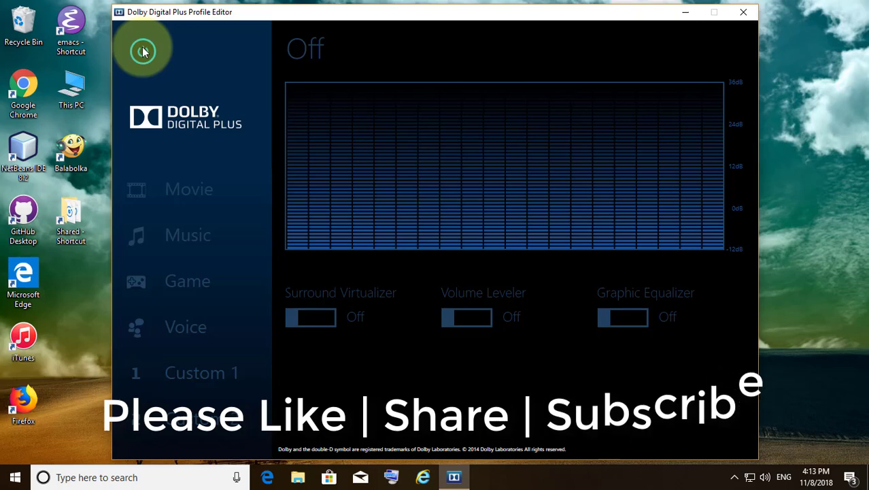